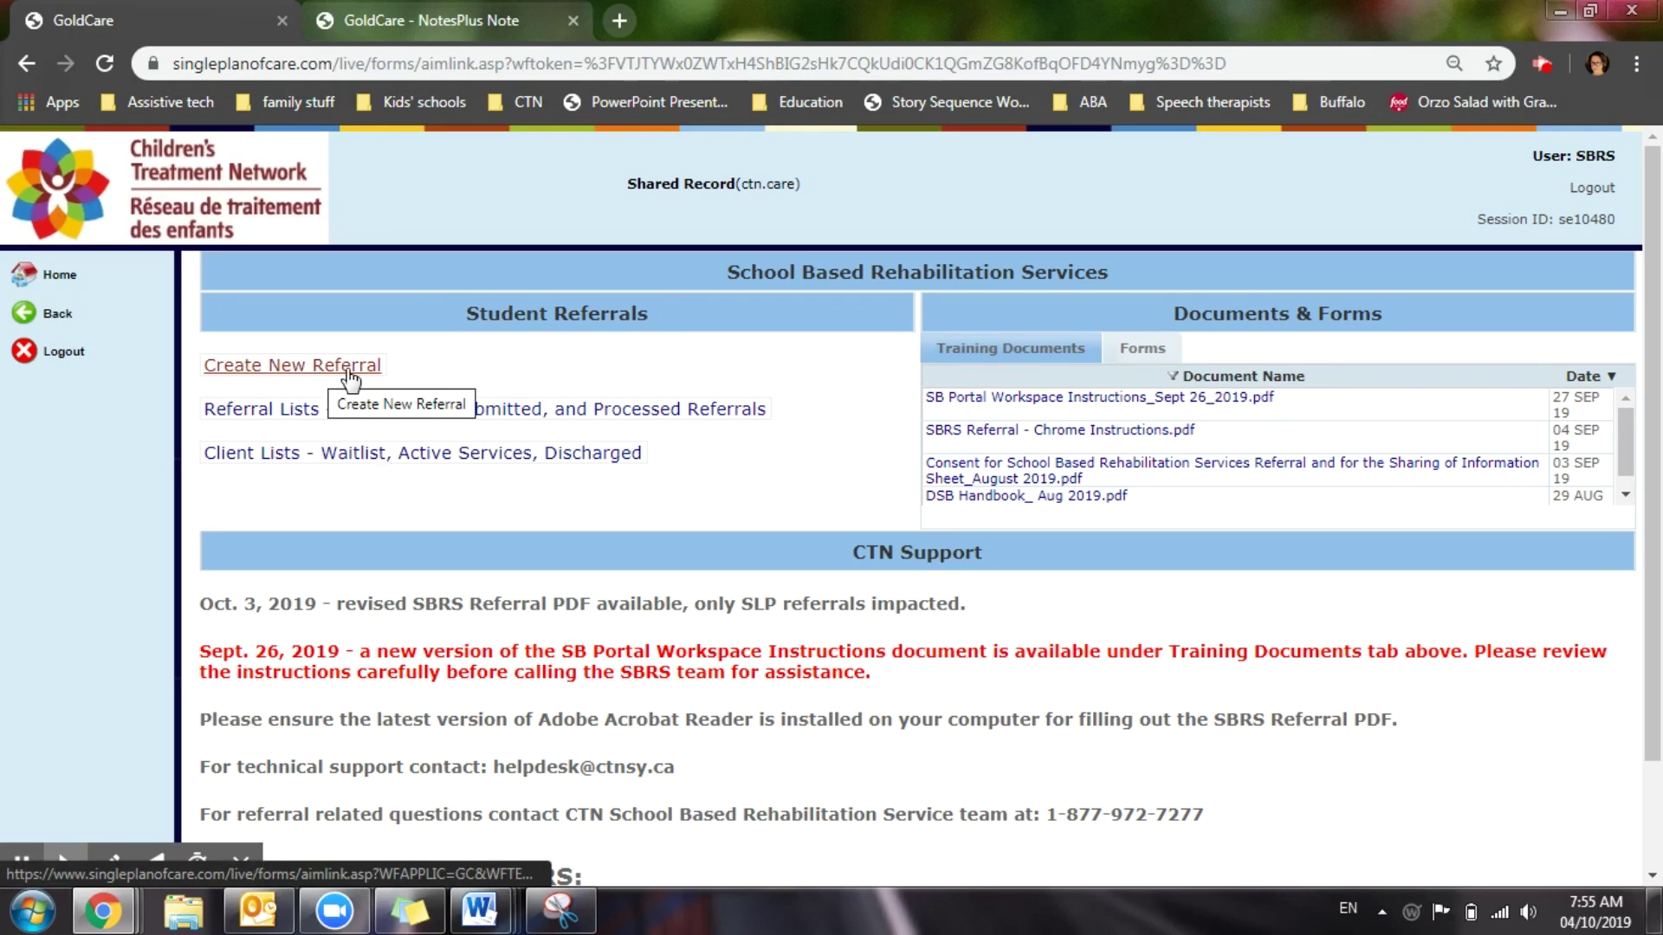
Step: Switch to the GoldCare NotesPlus Note tab showing the student's filled-in rehab referral form
left_click(415, 29)
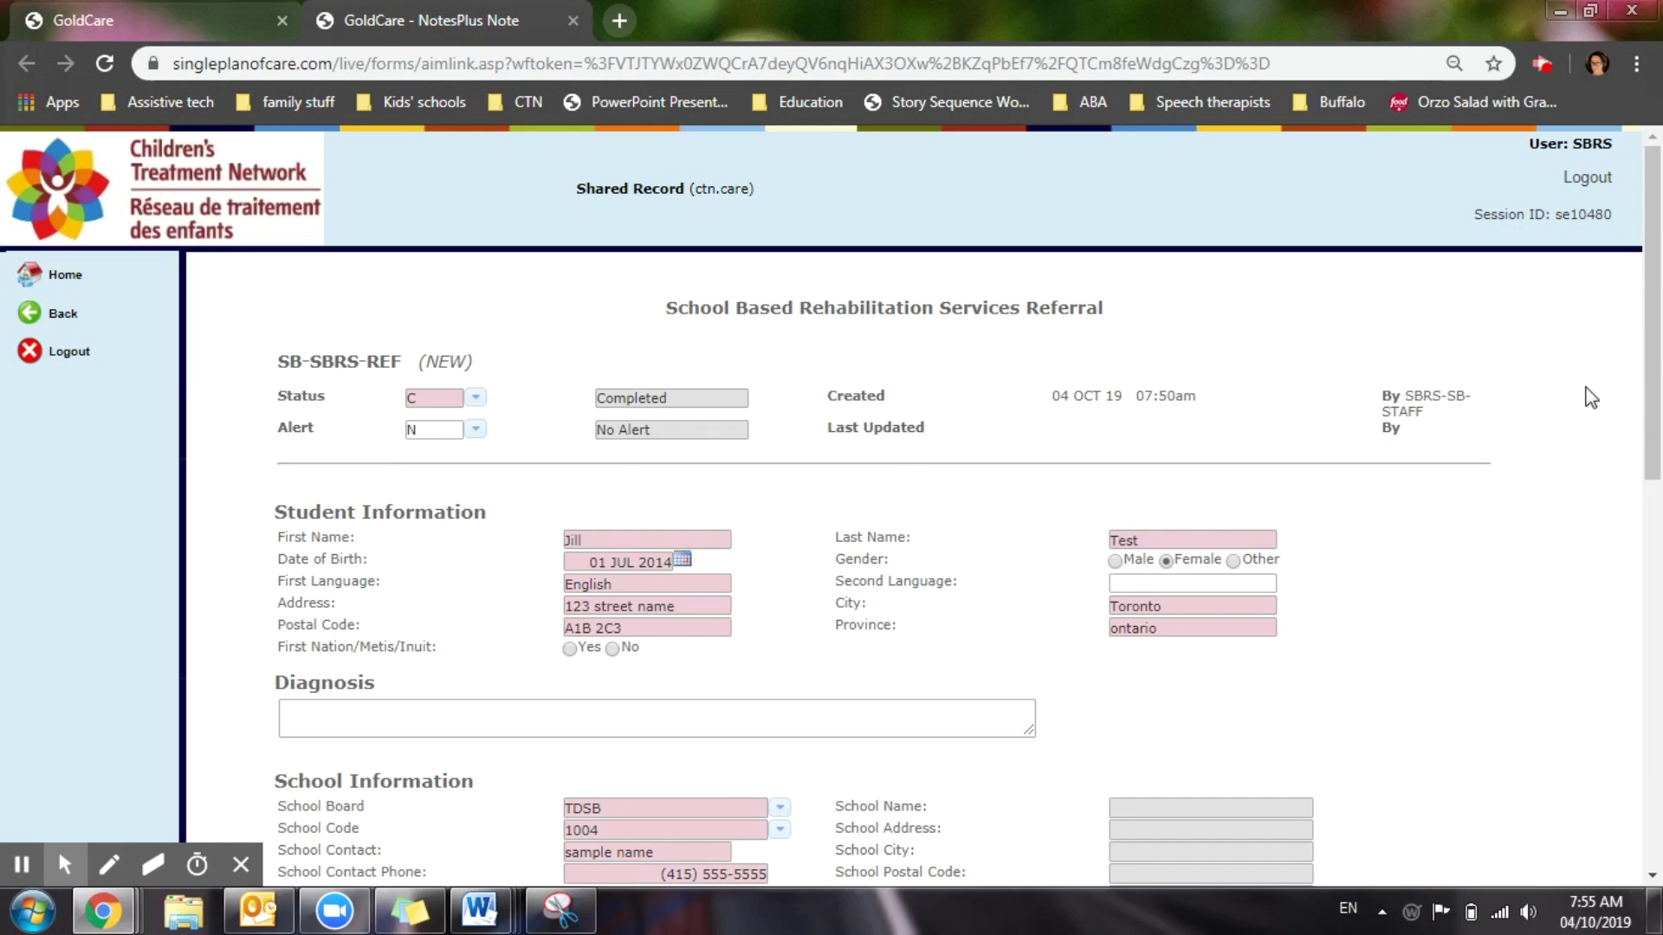
left_click_drag(1653, 363, 1627, 654)
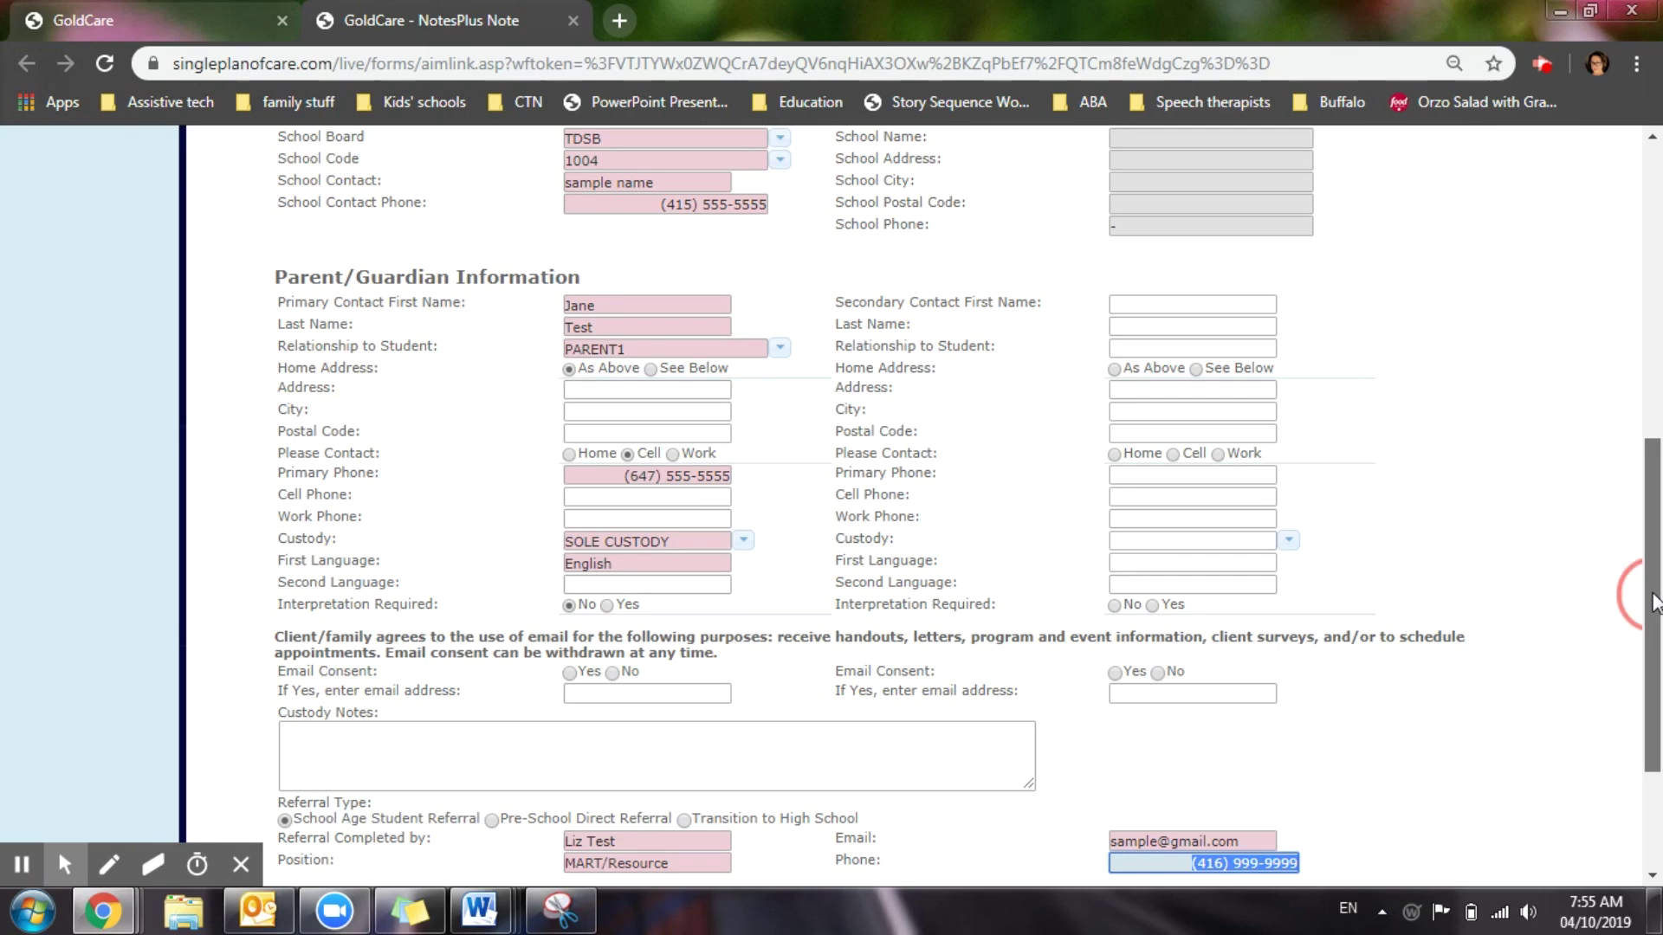
left_click_drag(1653, 605, 1652, 694)
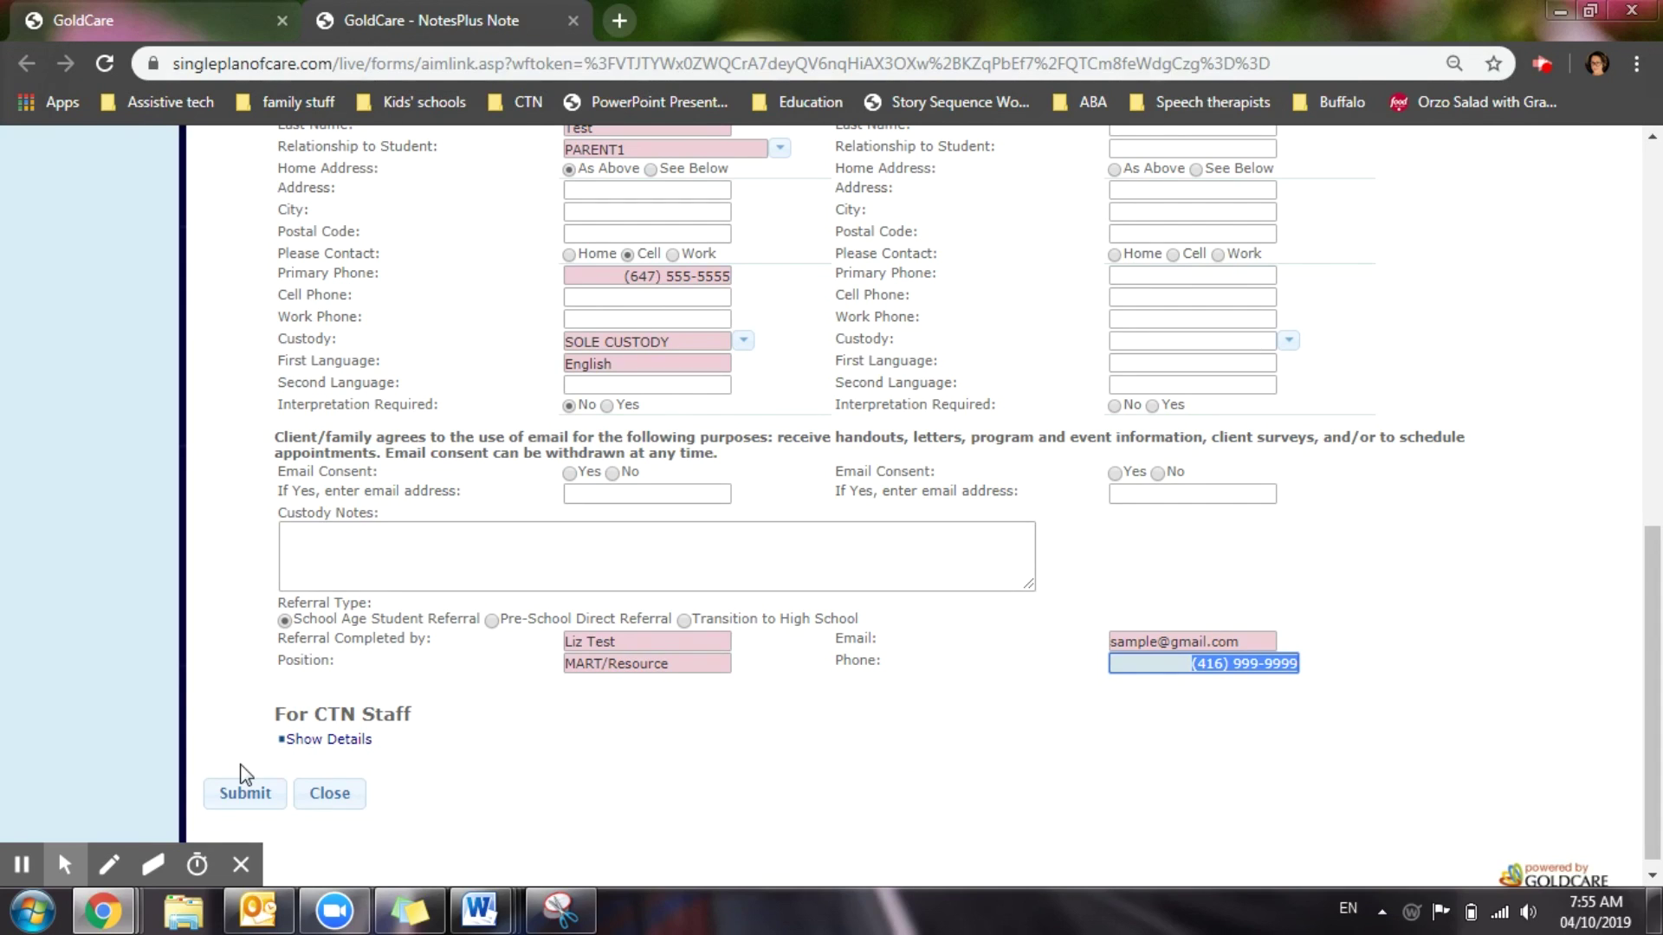
Step: Submit the completed rehabilitation referral form
left_click(246, 794)
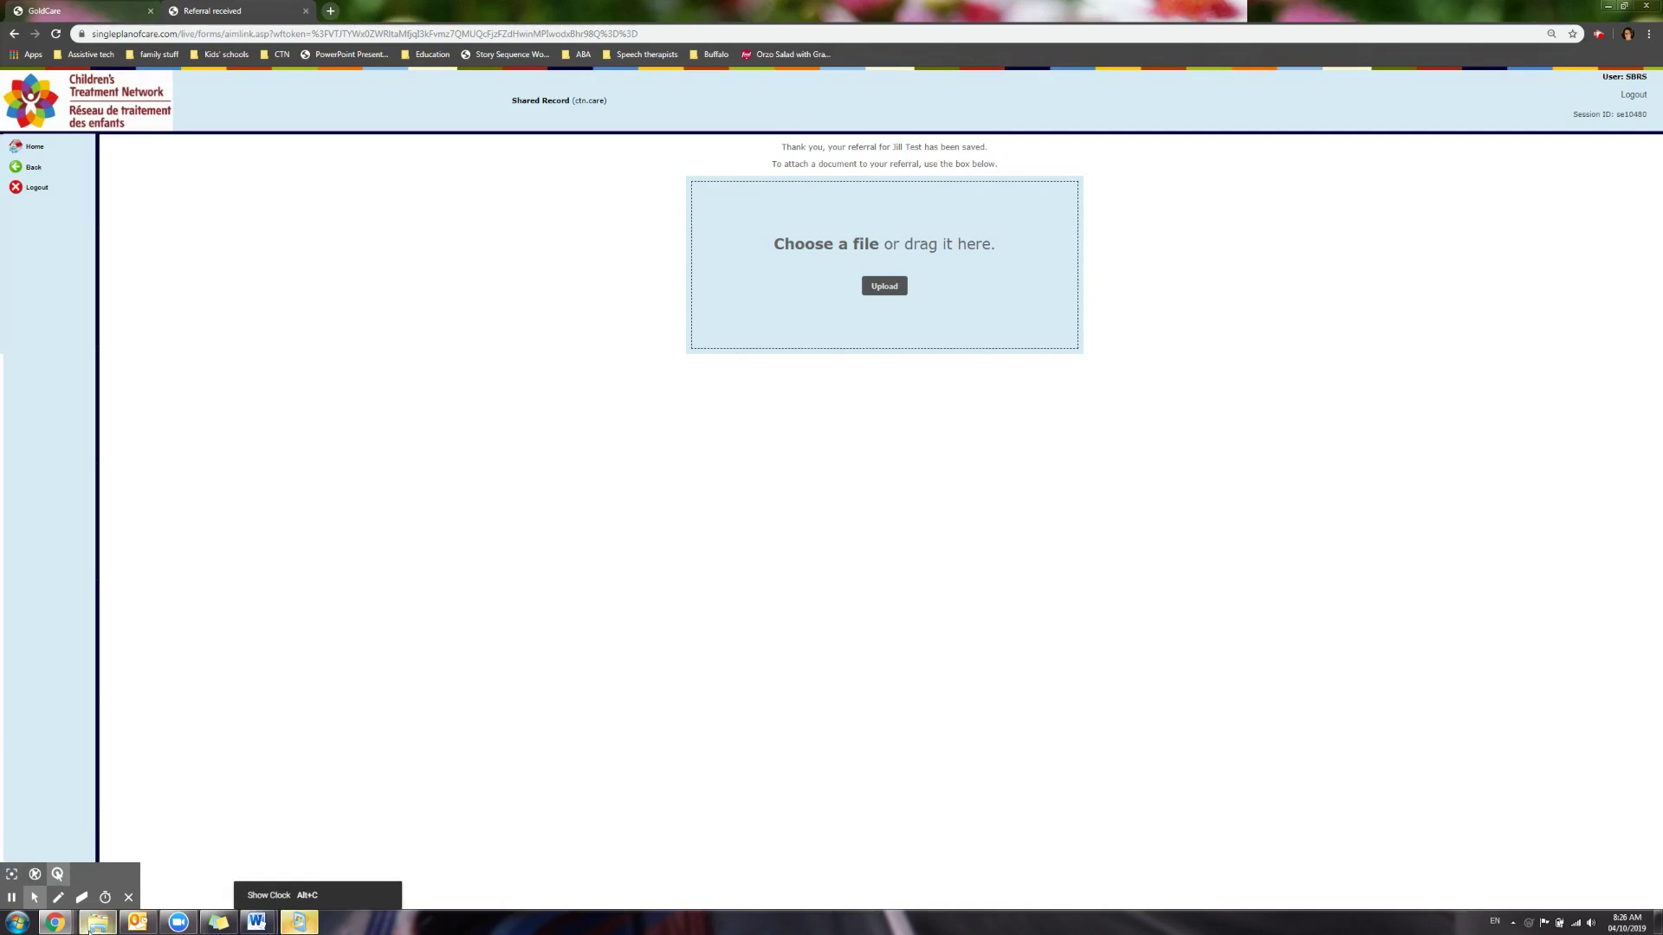
Step: Drag the 2019-10-03 Jill Test SBRS Referral PDF from SBRS referrals 2019_2020 into the upload box
left_click(98, 922)
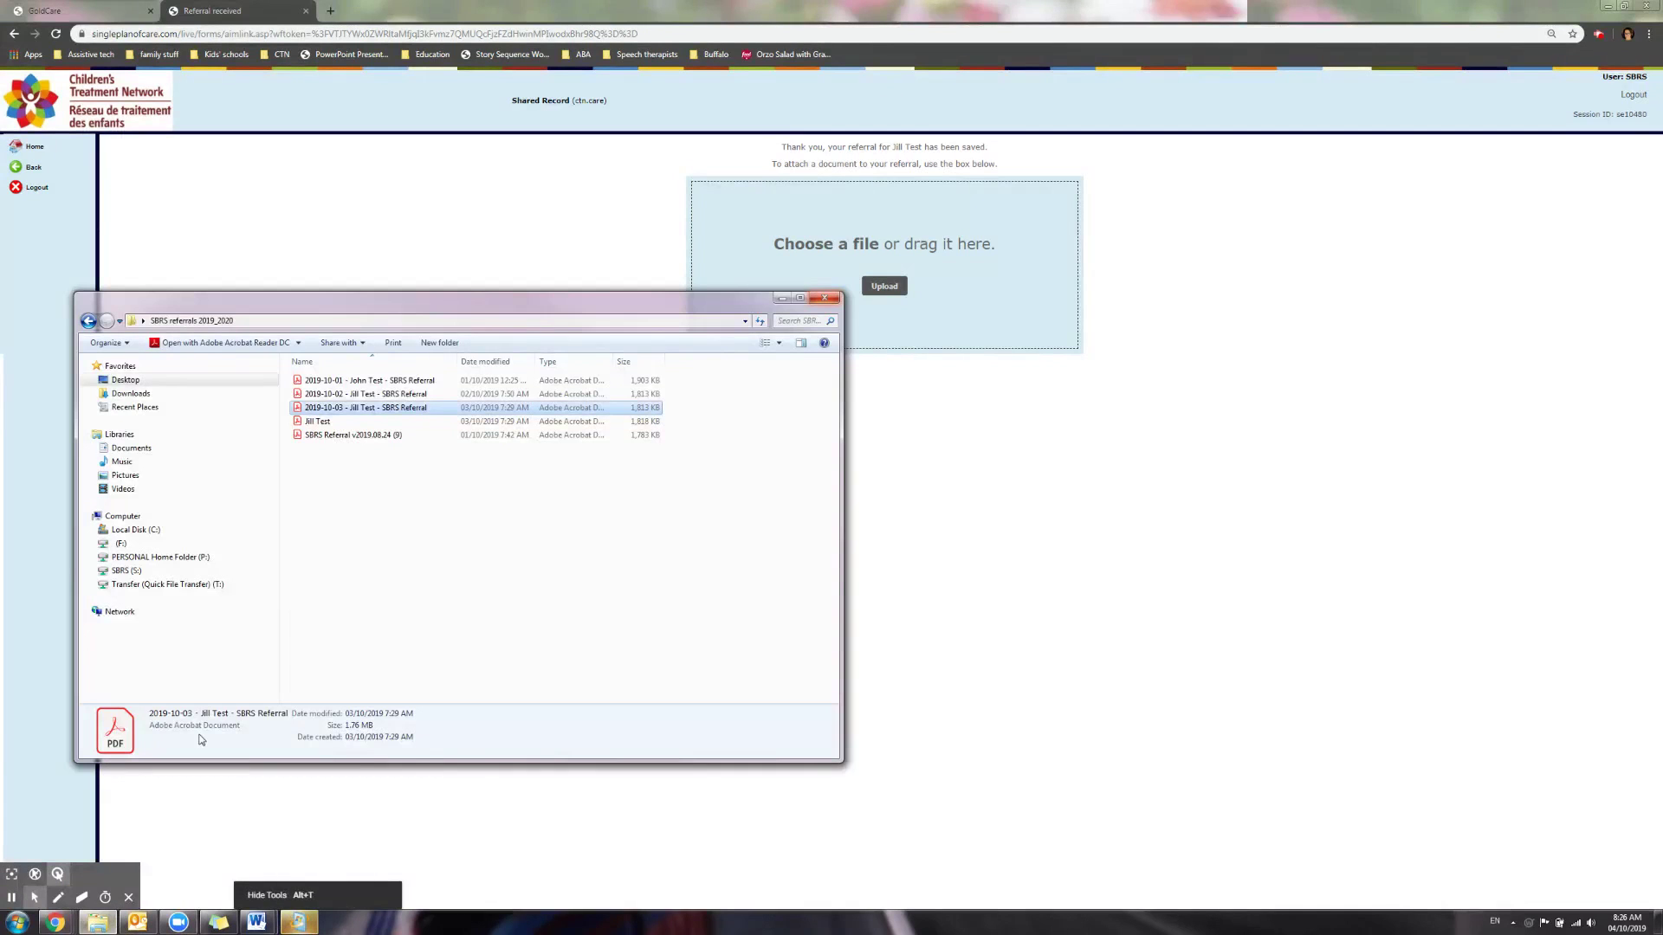
left_click_drag(513, 304, 618, 382)
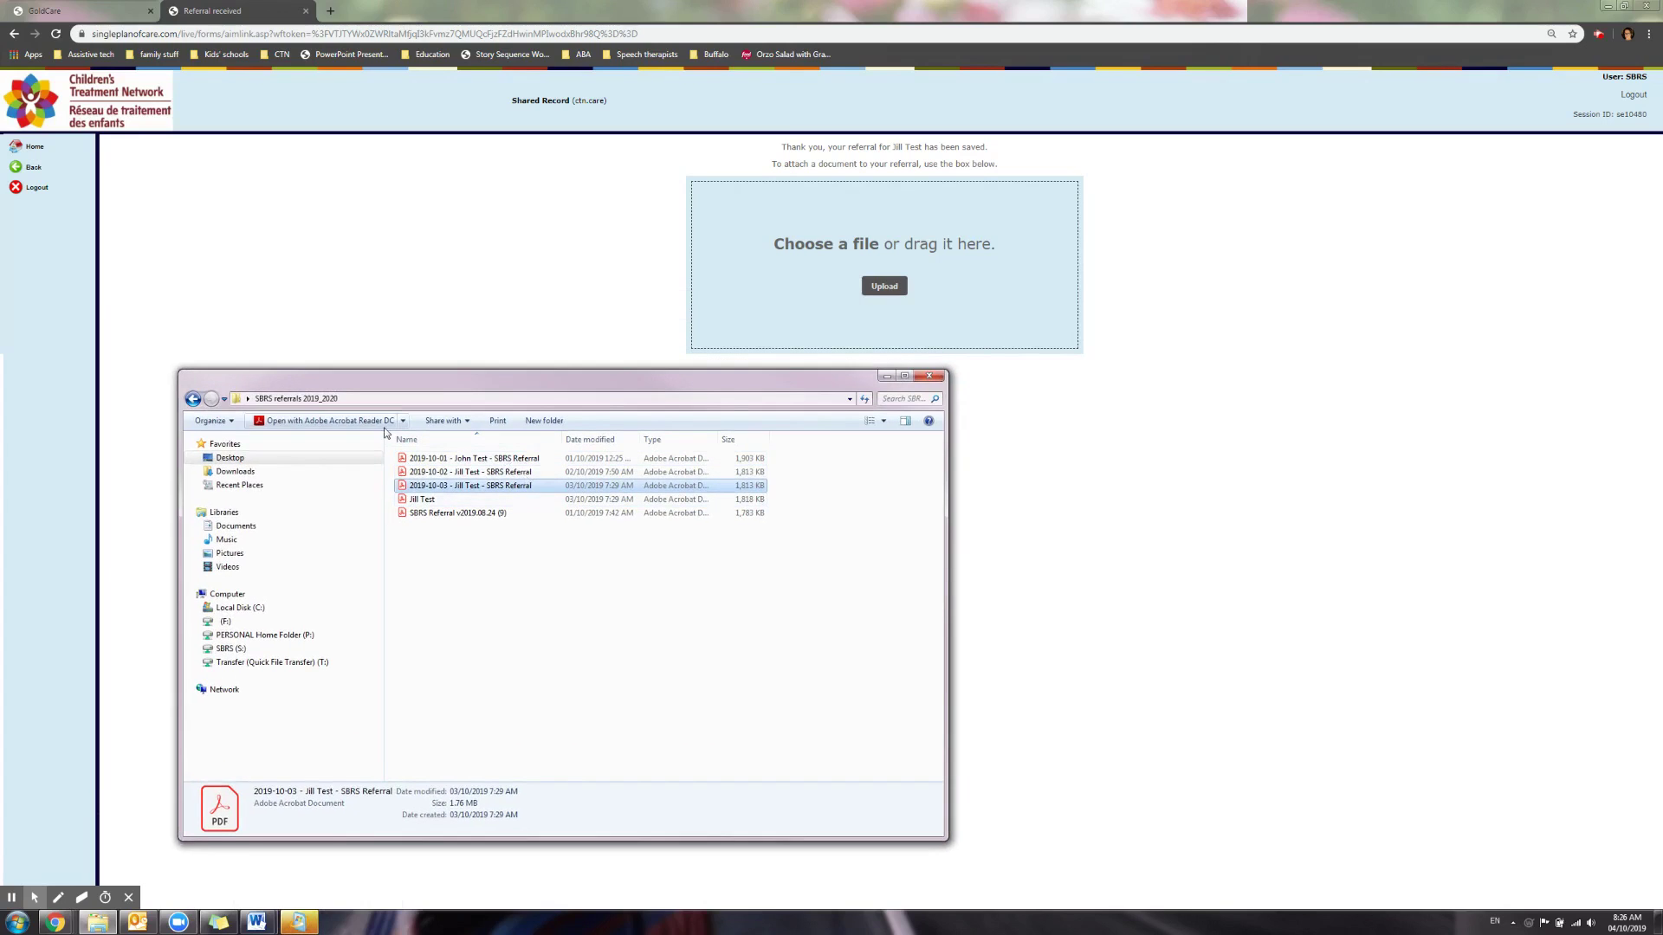
left_click(258, 403)
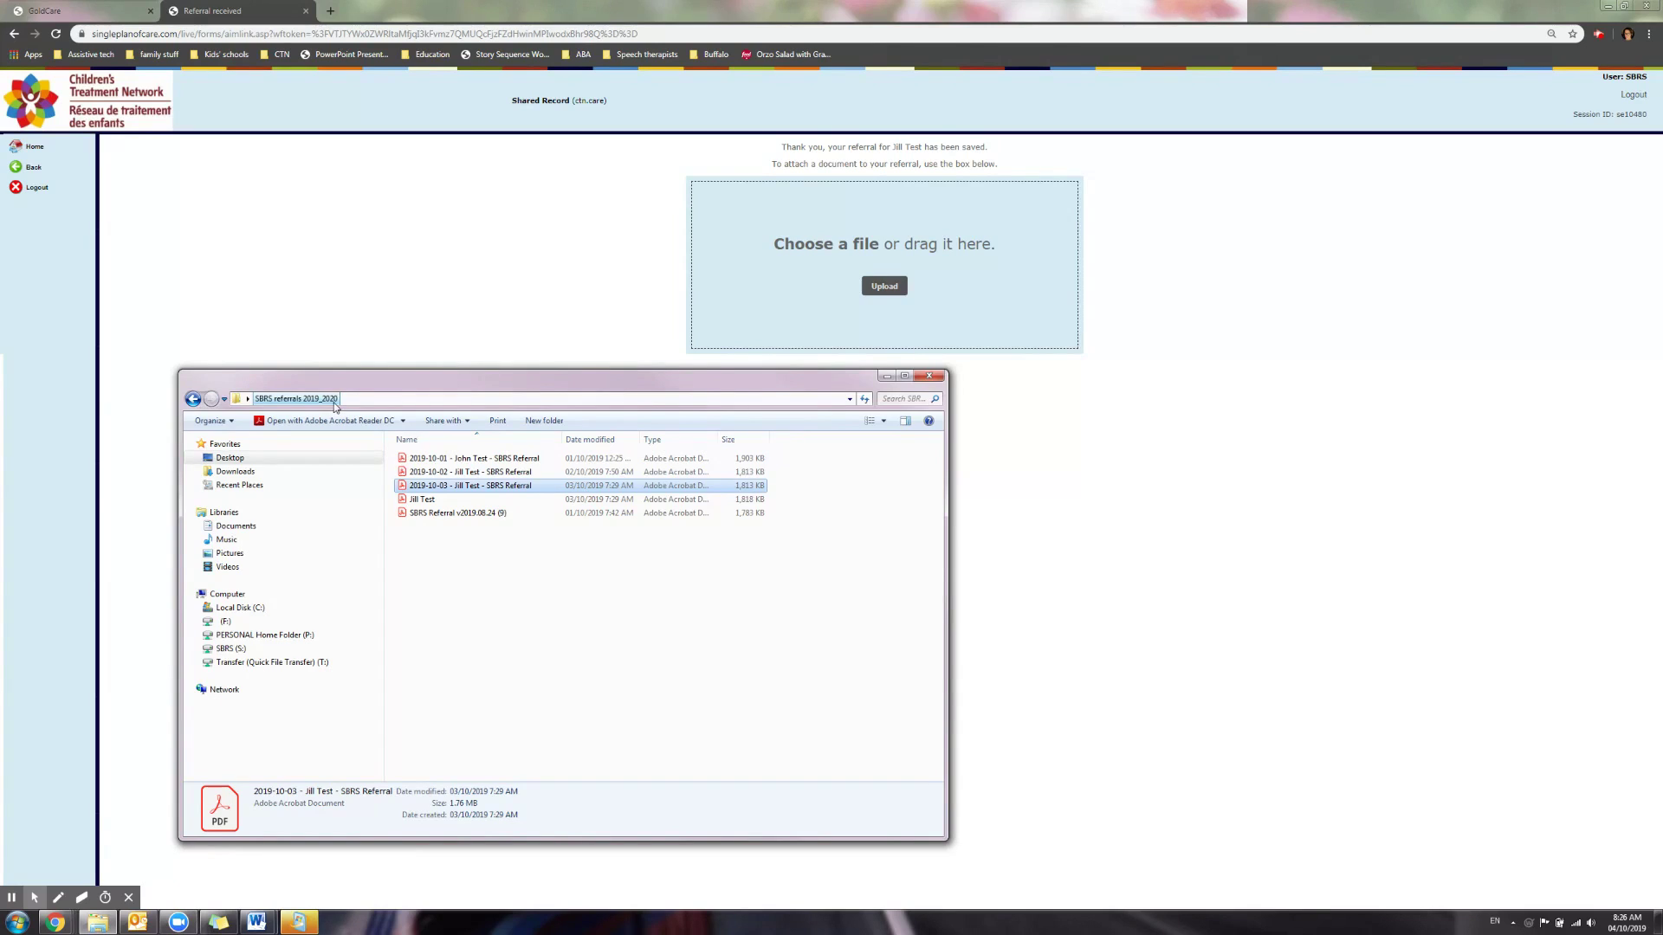
key("Escape")
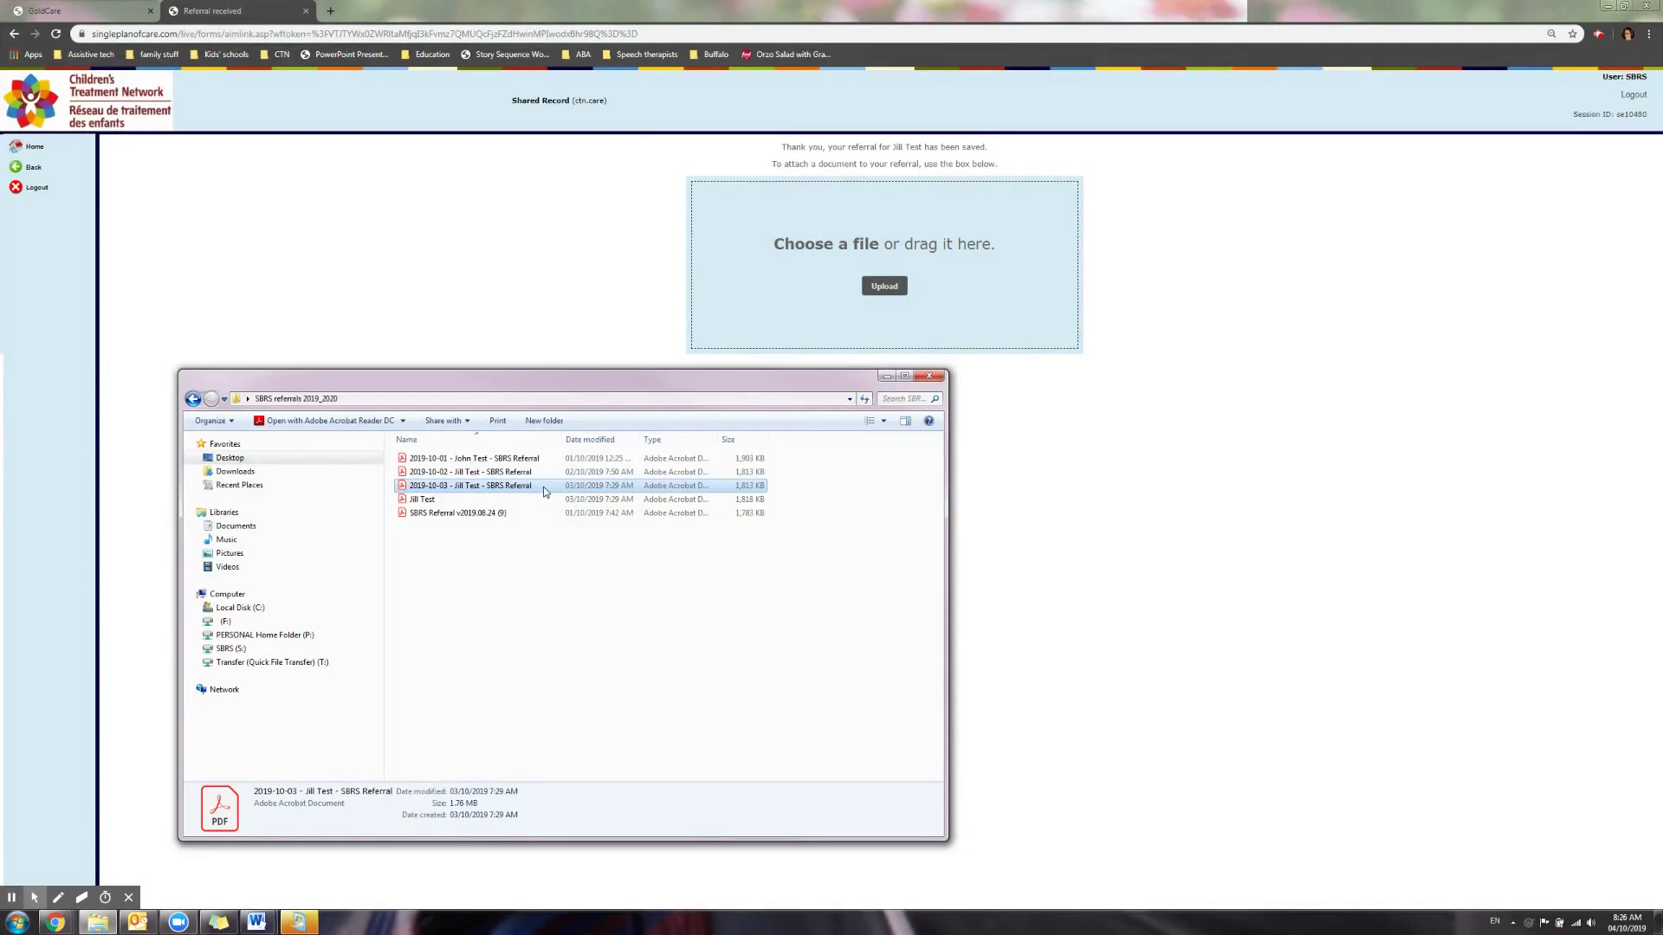
mouse_move(543, 487)
left_mouse_down()
mouse_move(819, 299)
mouse_move(809, 265)
left_mouse_up()
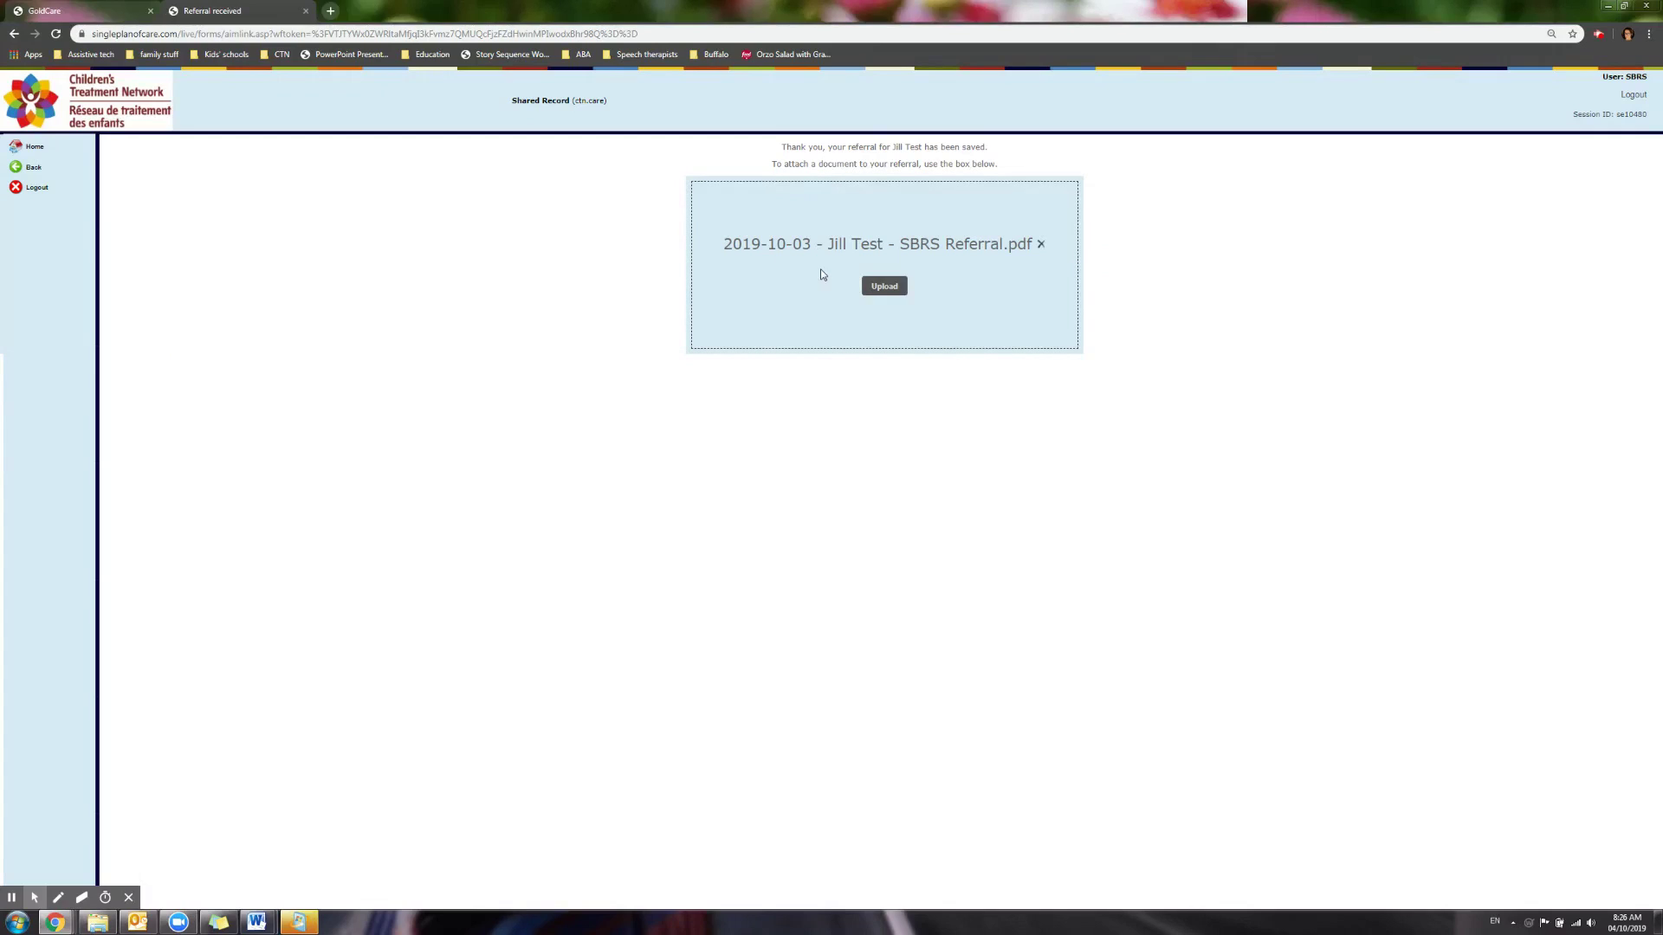
Step: Upload the attached 2019-10-03 Jill Test SBRS Referral PDF
left_click(886, 287)
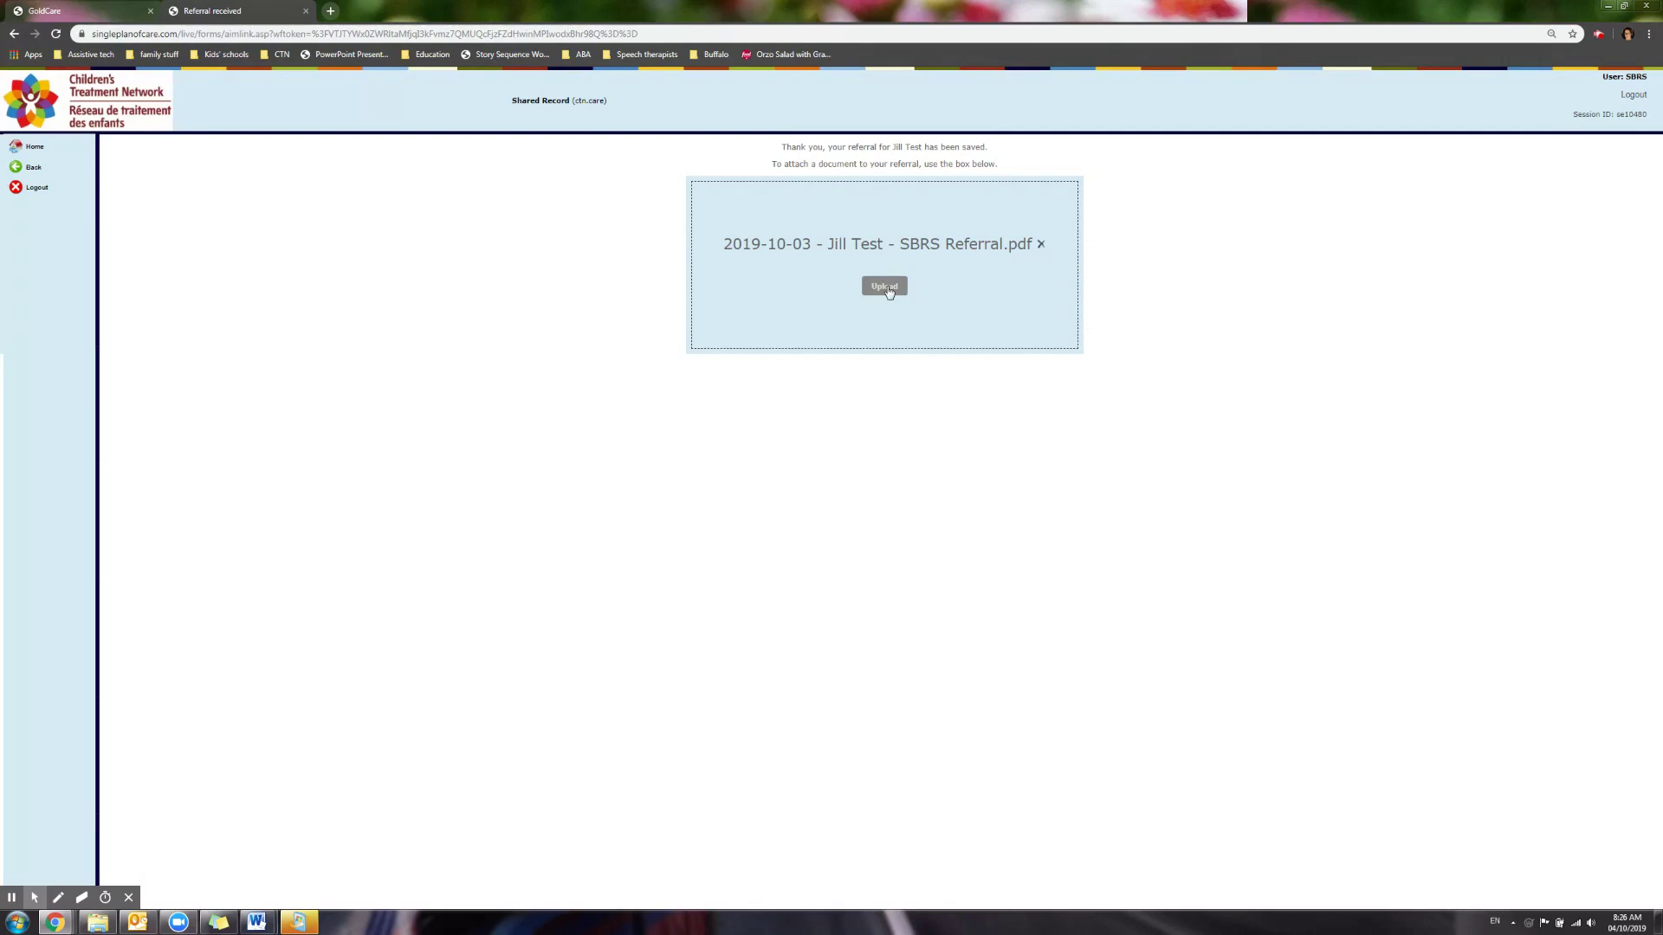